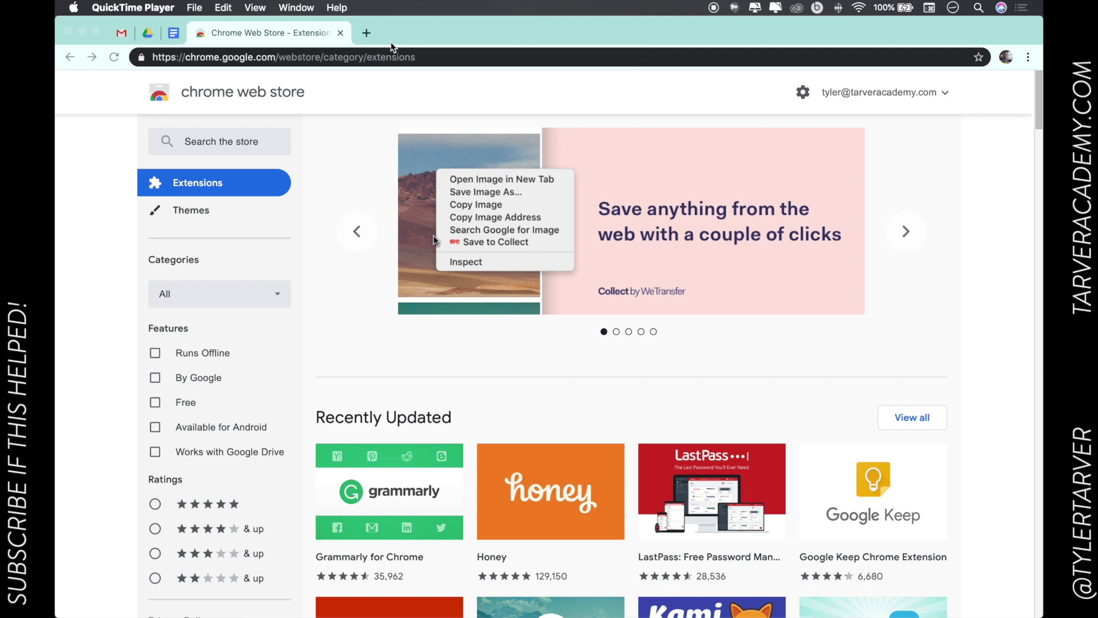
In a new tab, Google 'chrome web store' and open the Chrome Web Store result.
click(367, 33)
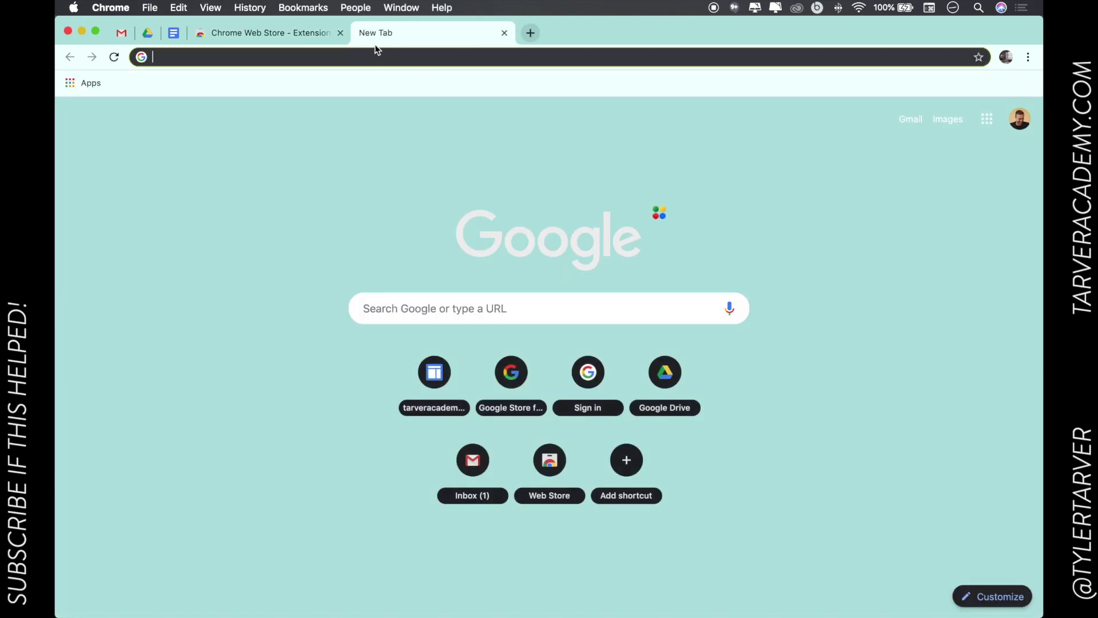
text(chron)
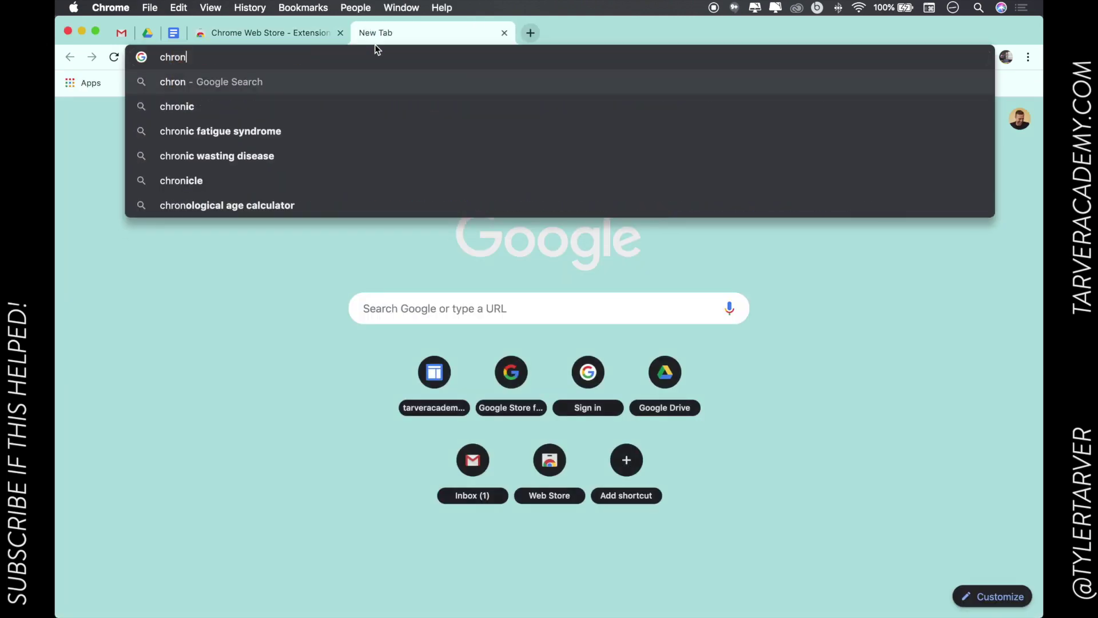
key(BackSpace)
text(me web st)
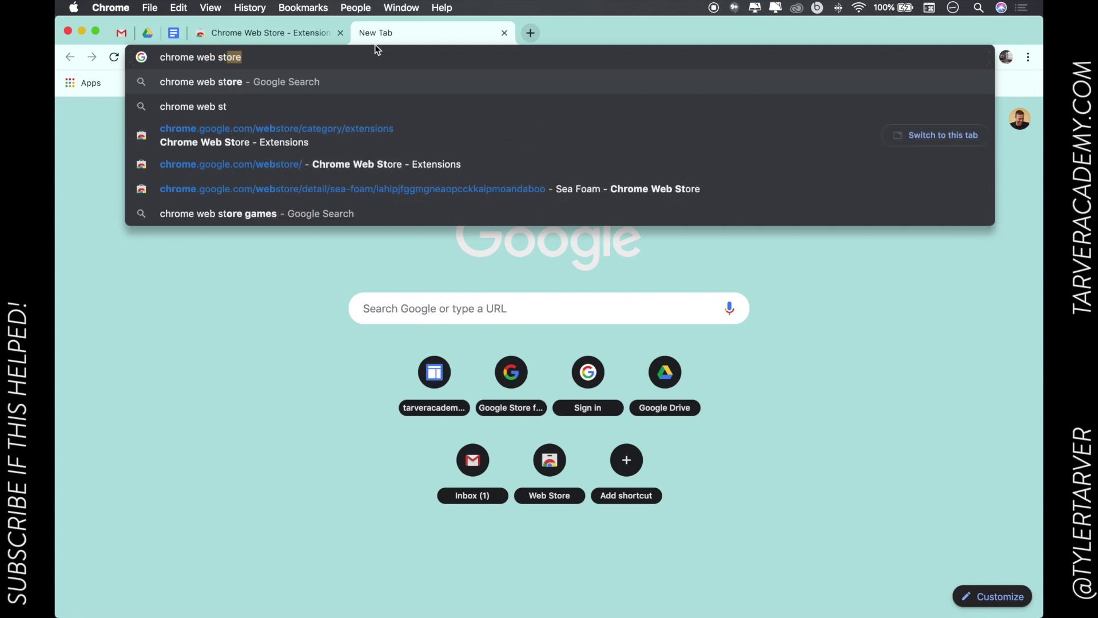
text(or)
key(Return)
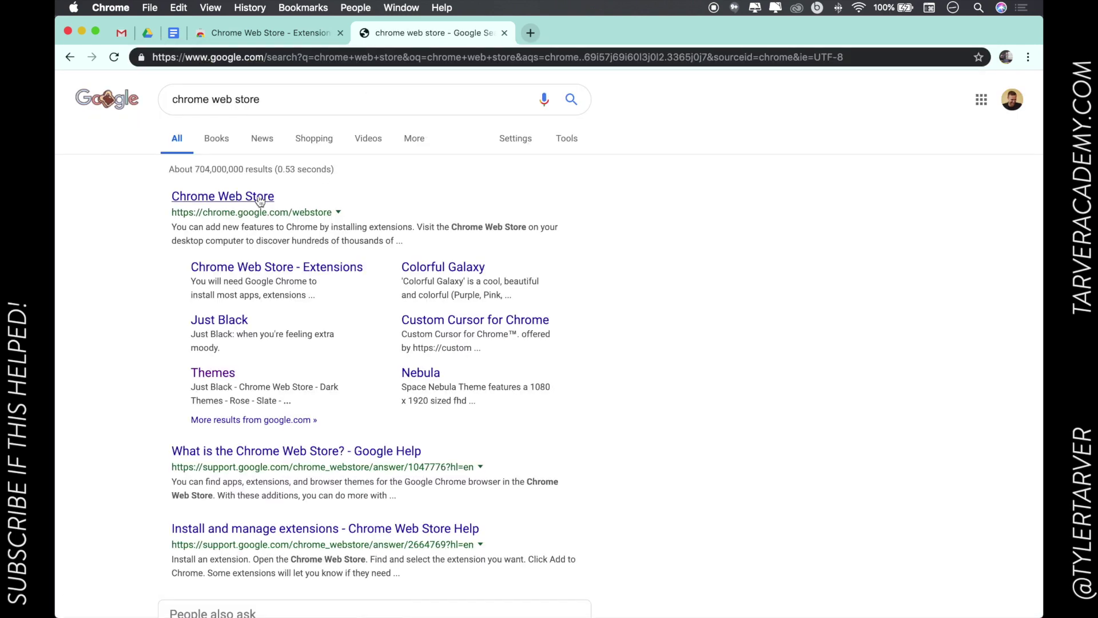
click(259, 198)
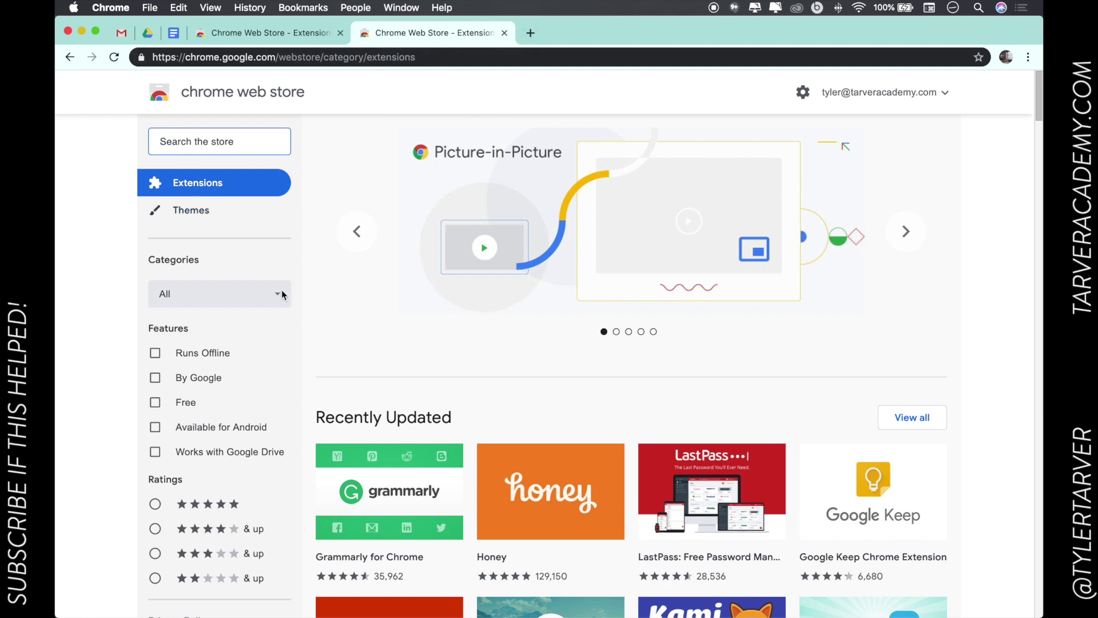
scroll(281, 294, down, 5)
scroll(281, 294, up, 1)
scroll(282, 294, down, 6)
scroll(281, 294, up, 10)
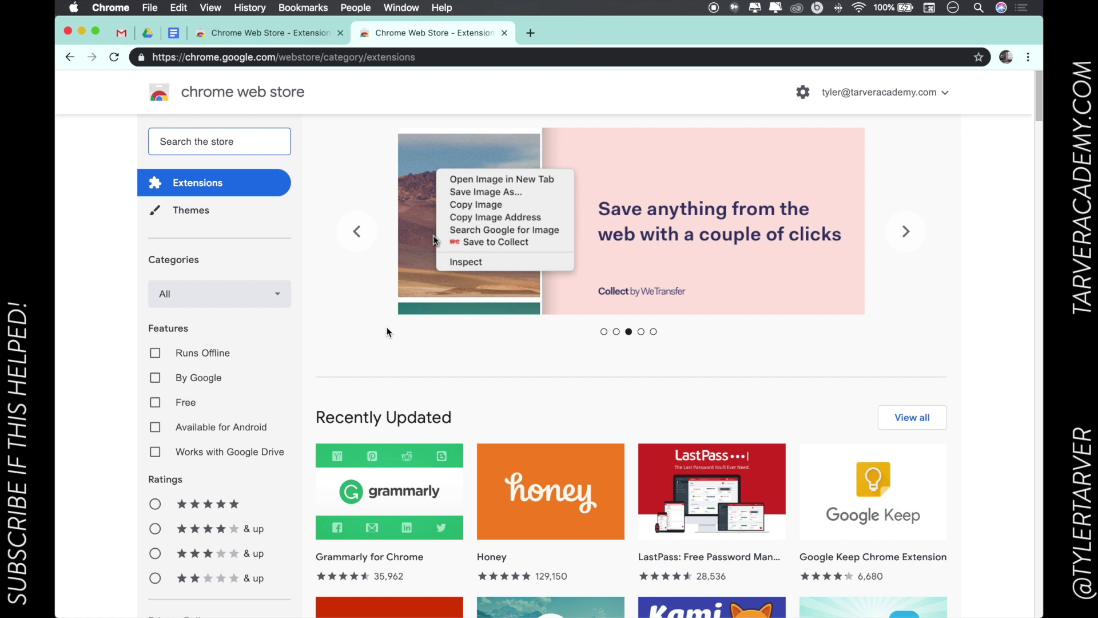
scroll(462, 391, down, 2)
scroll(461, 391, down, 4)
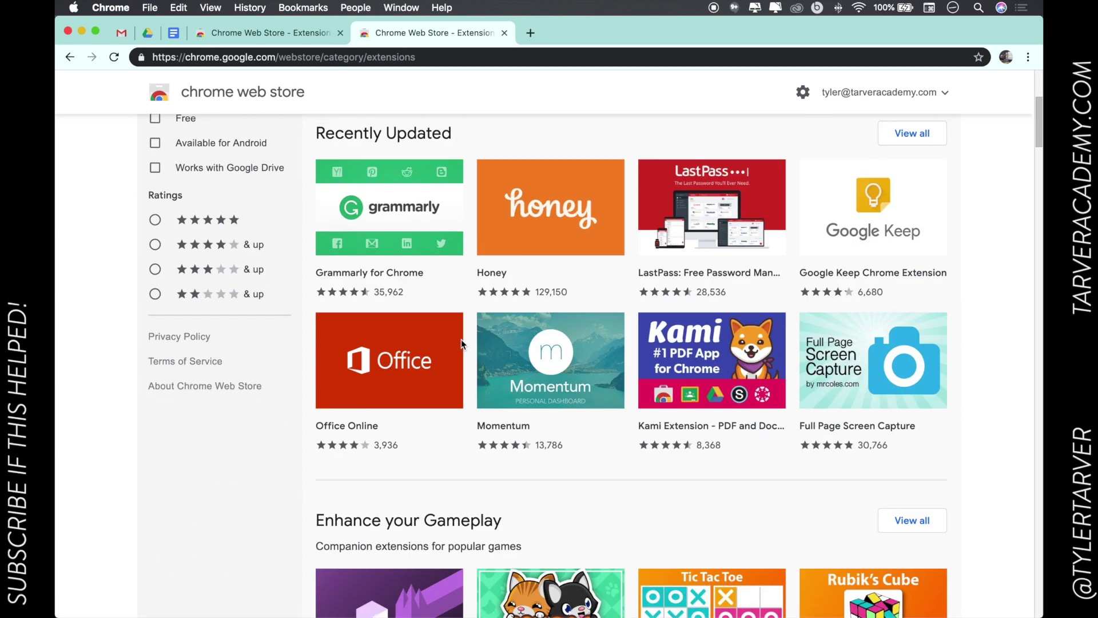
scroll(505, 233, up, 3)
scroll(436, 269, up, 1)
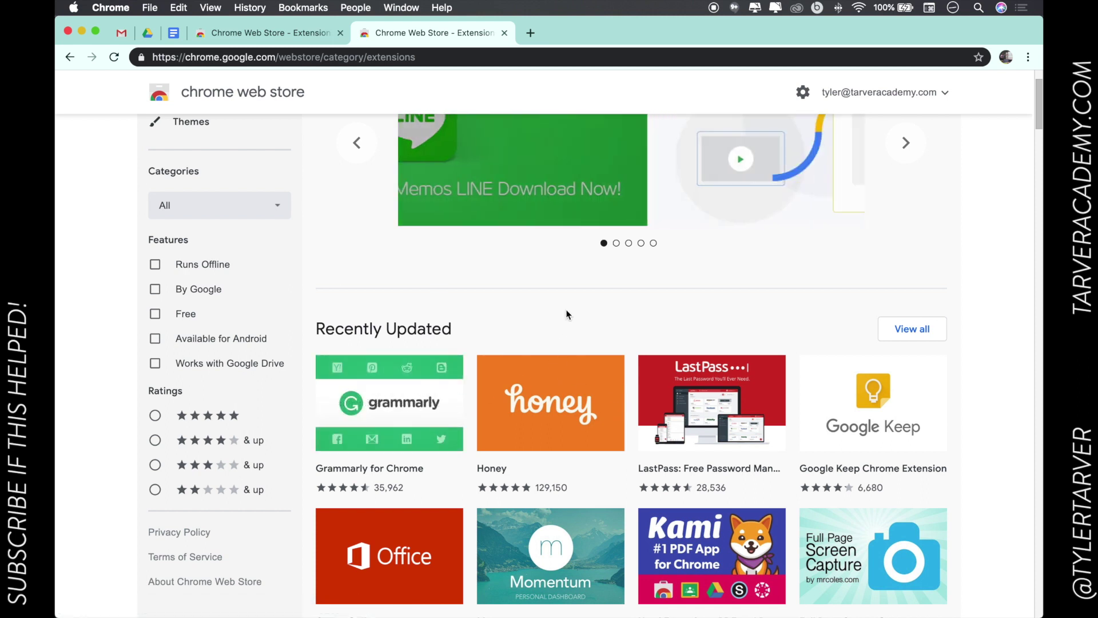
scroll(566, 314, down, 2)
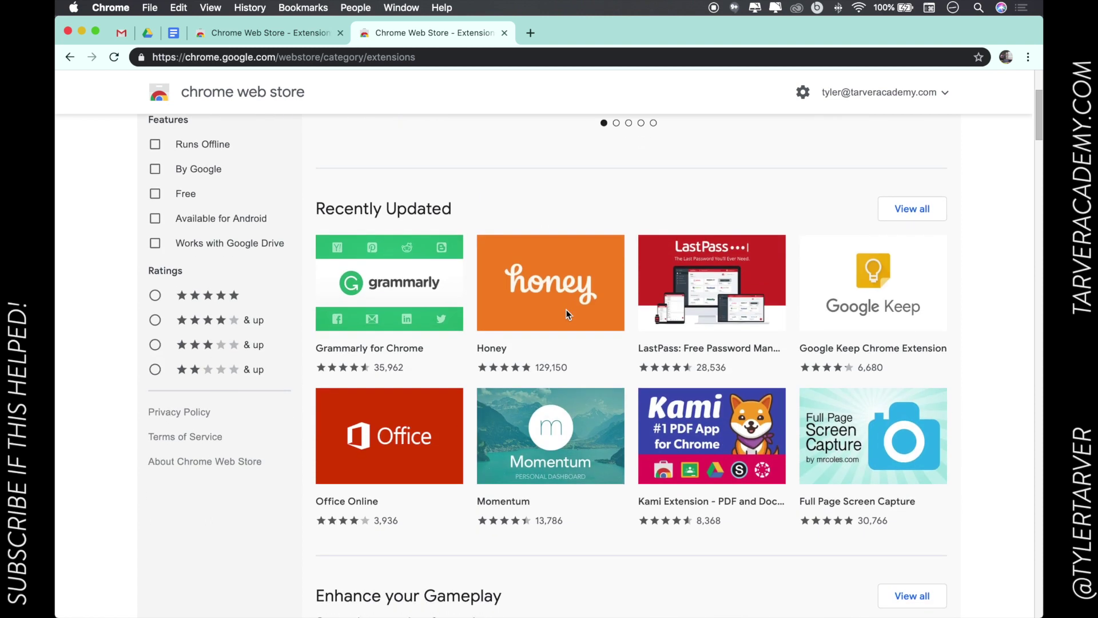
scroll(400, 275, up, 1)
scroll(376, 173, up, 3)
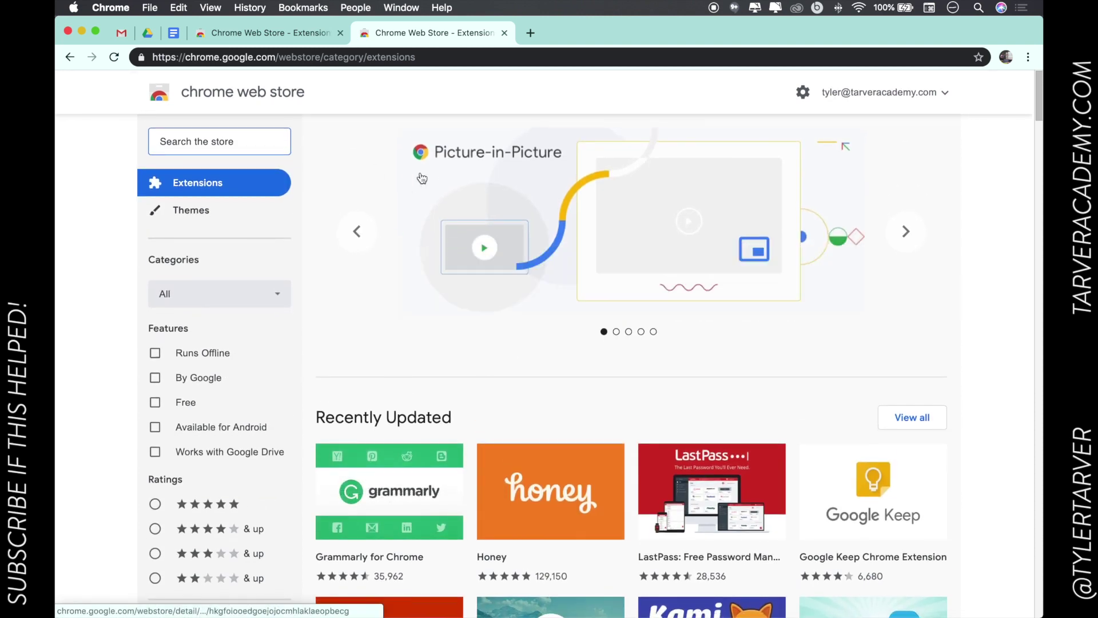
scroll(378, 343, down, 3)
scroll(378, 400, down, 2)
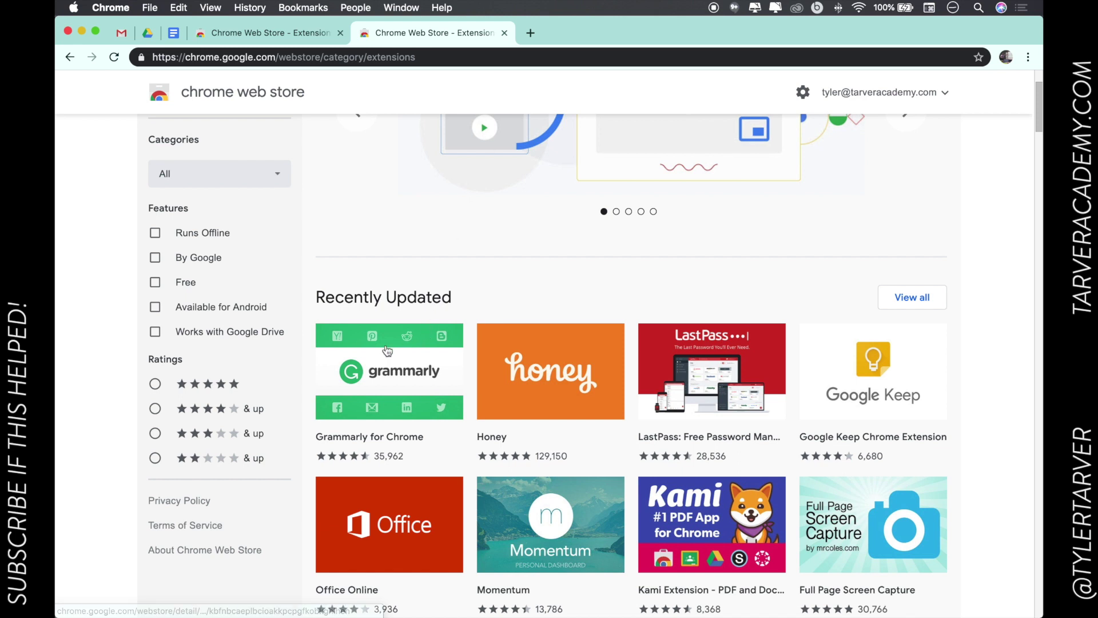
mouse_move(389, 371)
click(373, 391)
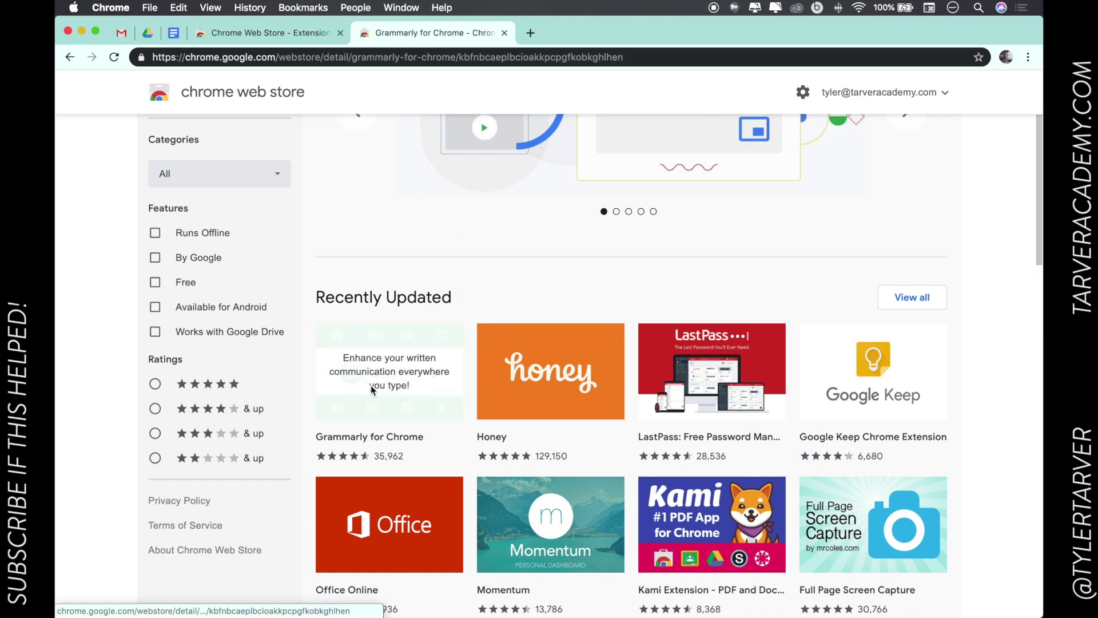
scroll(473, 465, down, 2)
scroll(472, 465, up, 2)
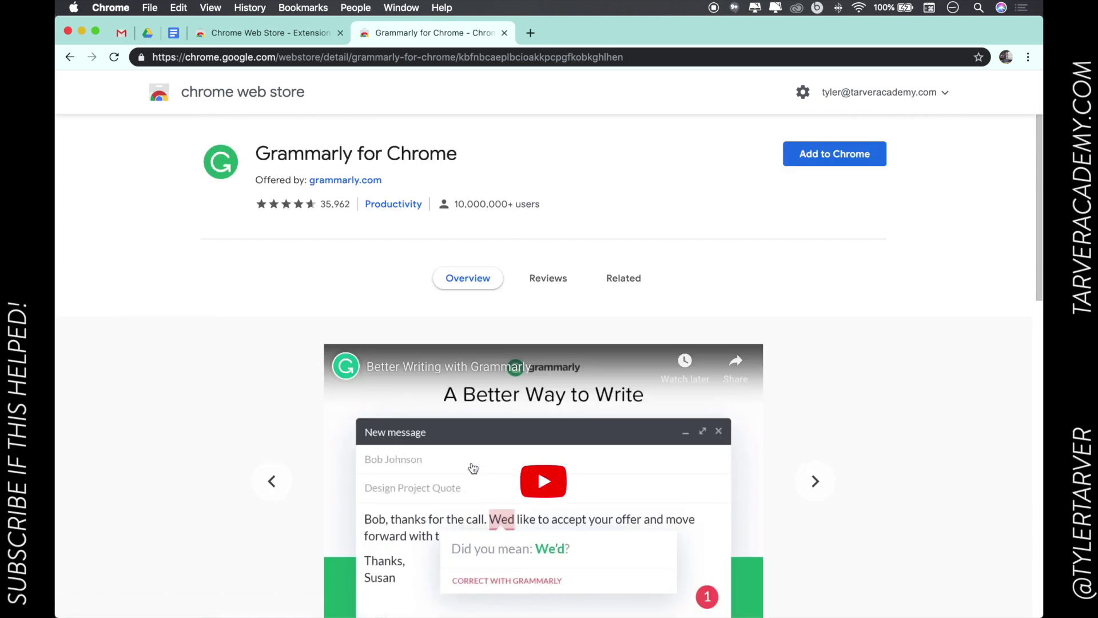
click(69, 56)
scroll(178, 176, up, 5)
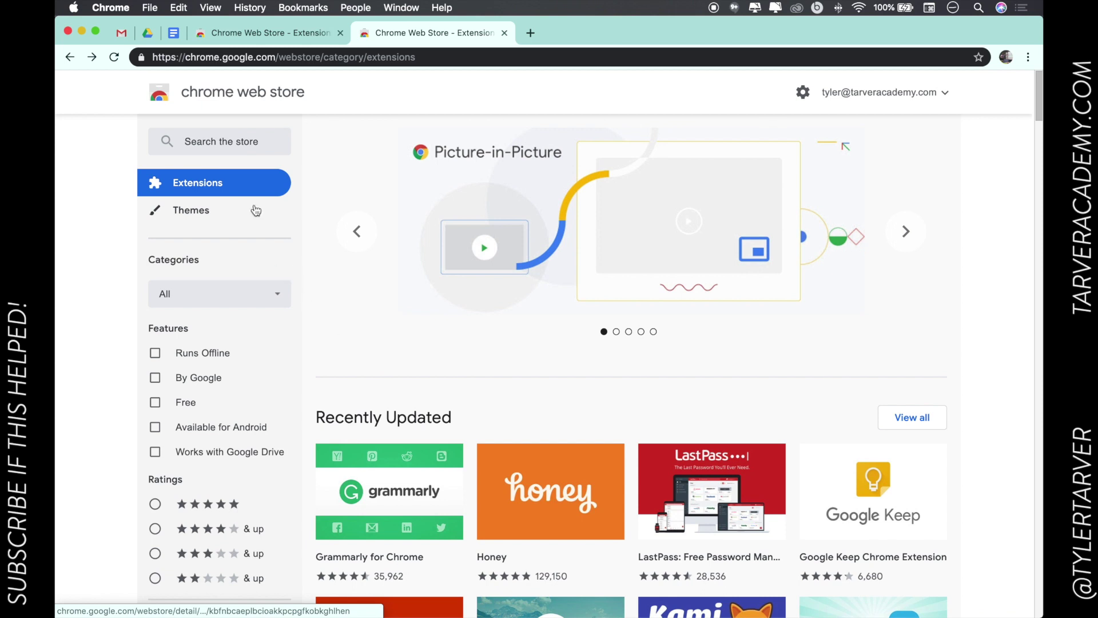
Search the Chrome Web Store for 'sign docs'.
click(218, 143)
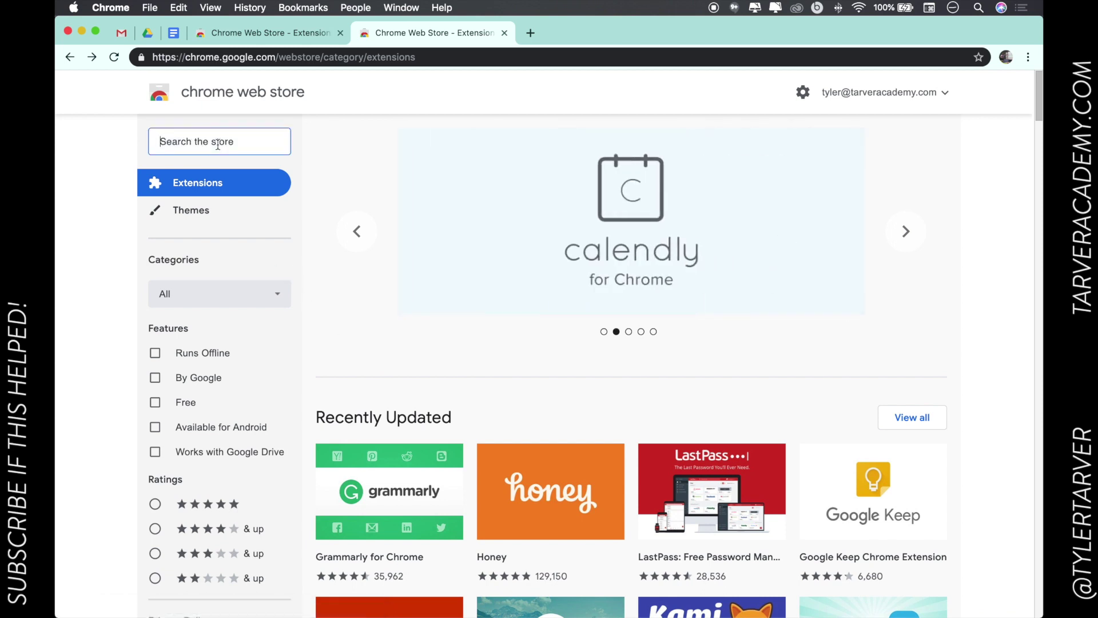
text(sign doc)
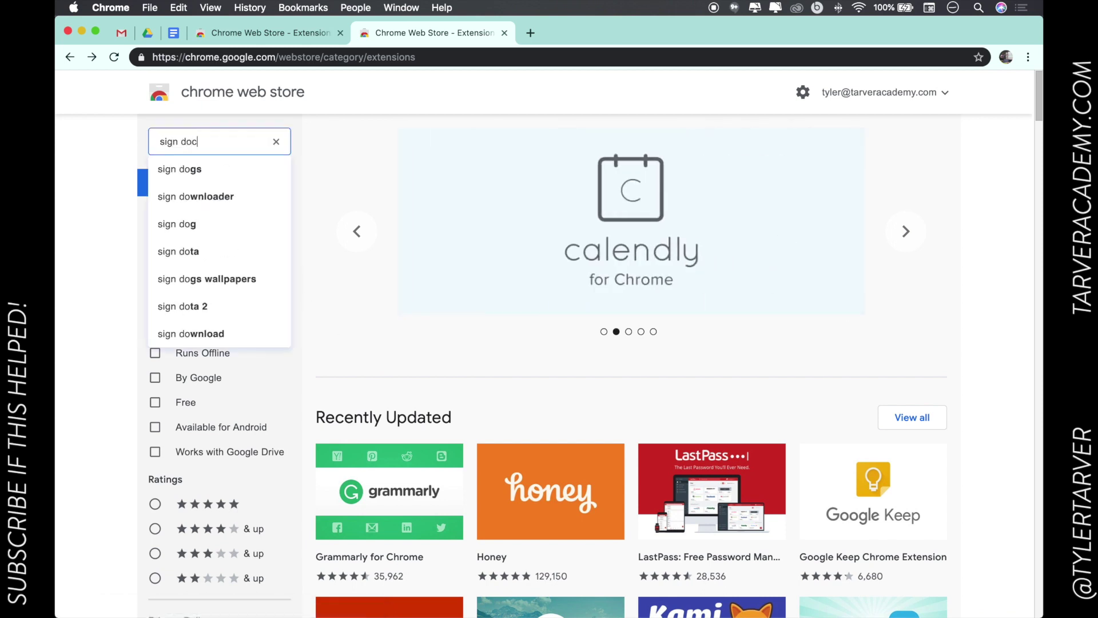
text(s)
key(Return)
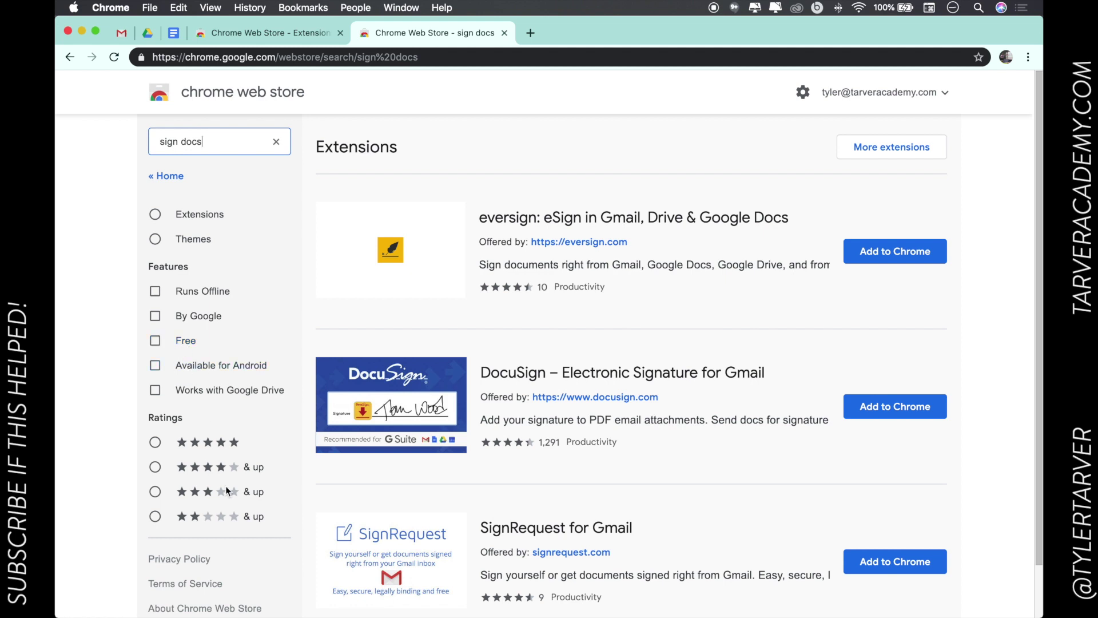
Browse the signing-extension results and choose Add to Chrome on DocuSign.
scroll(225, 486, down, 2)
scroll(246, 429, up, 2)
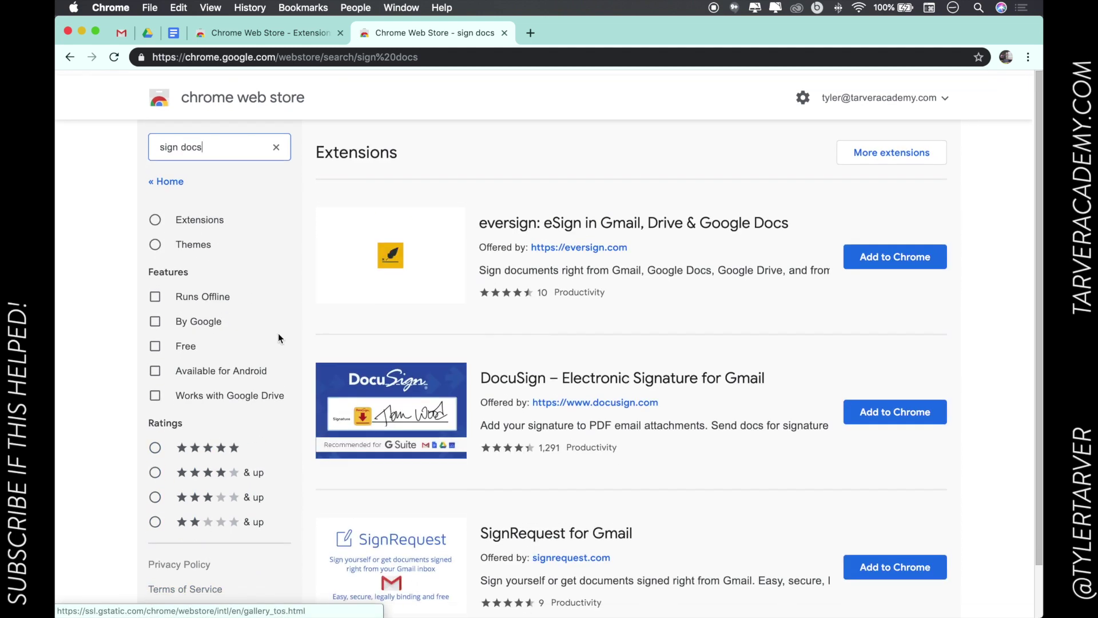
scroll(278, 337, down, 1)
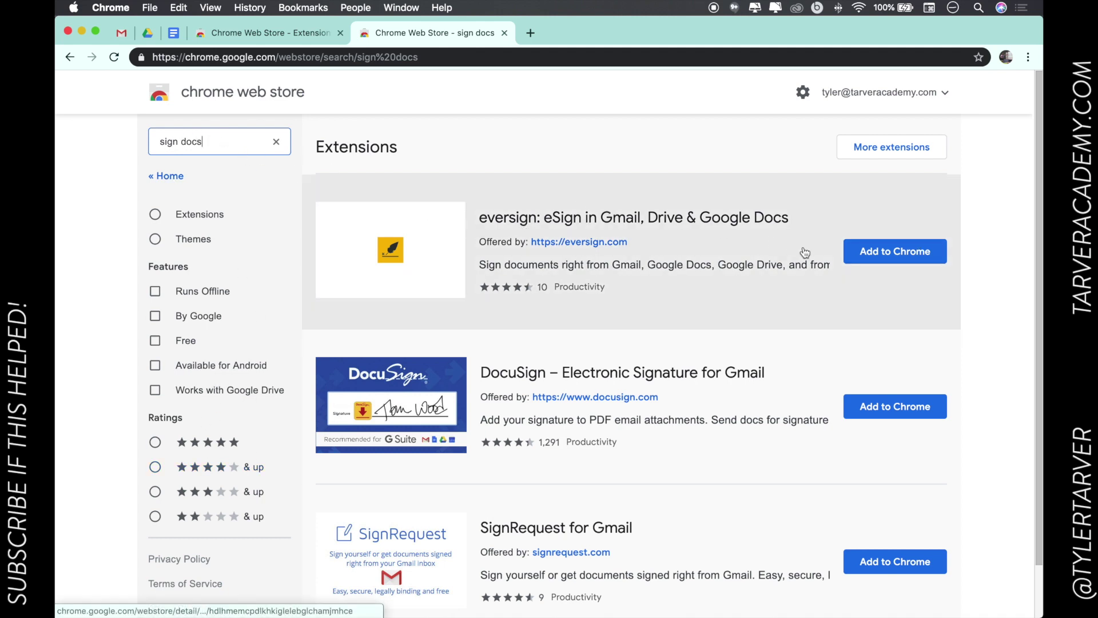
scroll(890, 393, down, 1)
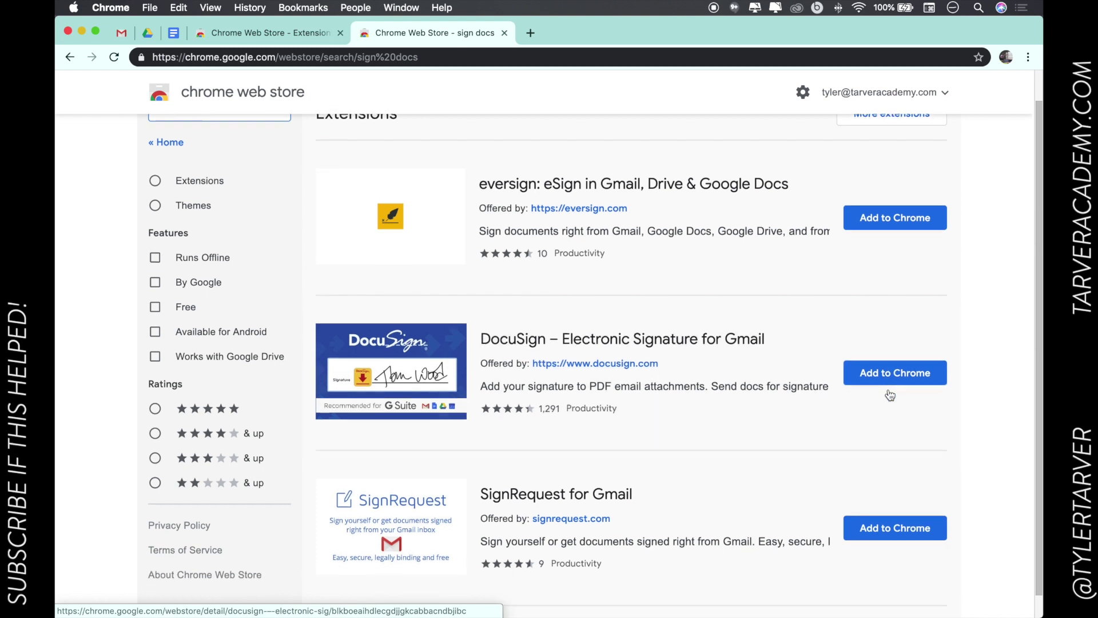
click(891, 375)
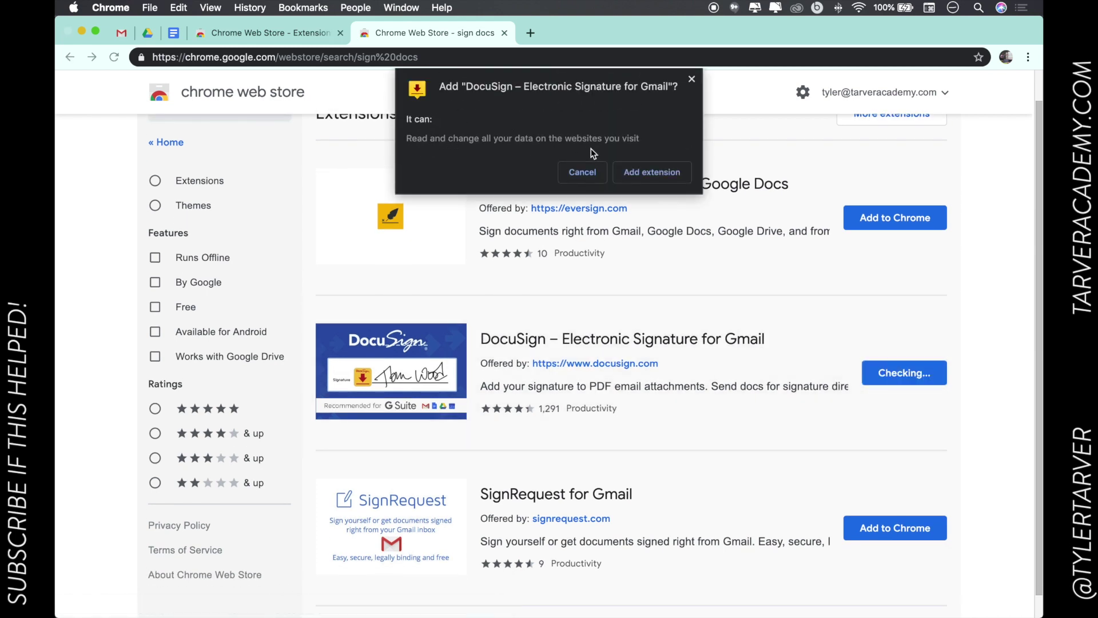
Confirm adding DocuSign to Chrome and dismiss the extension-added notice.
click(650, 173)
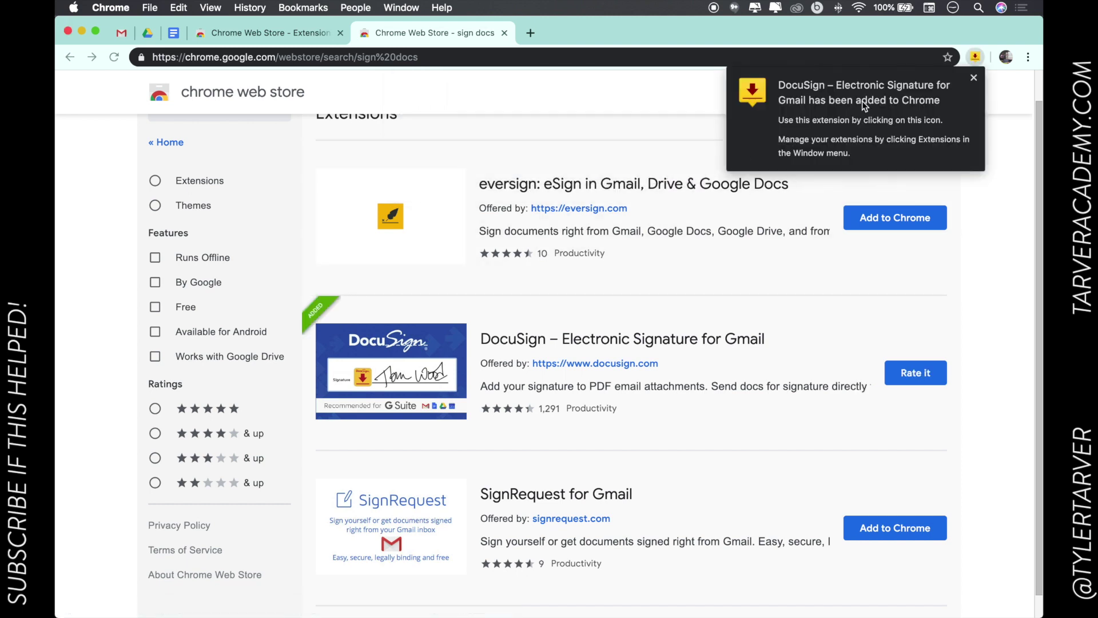
click(974, 79)
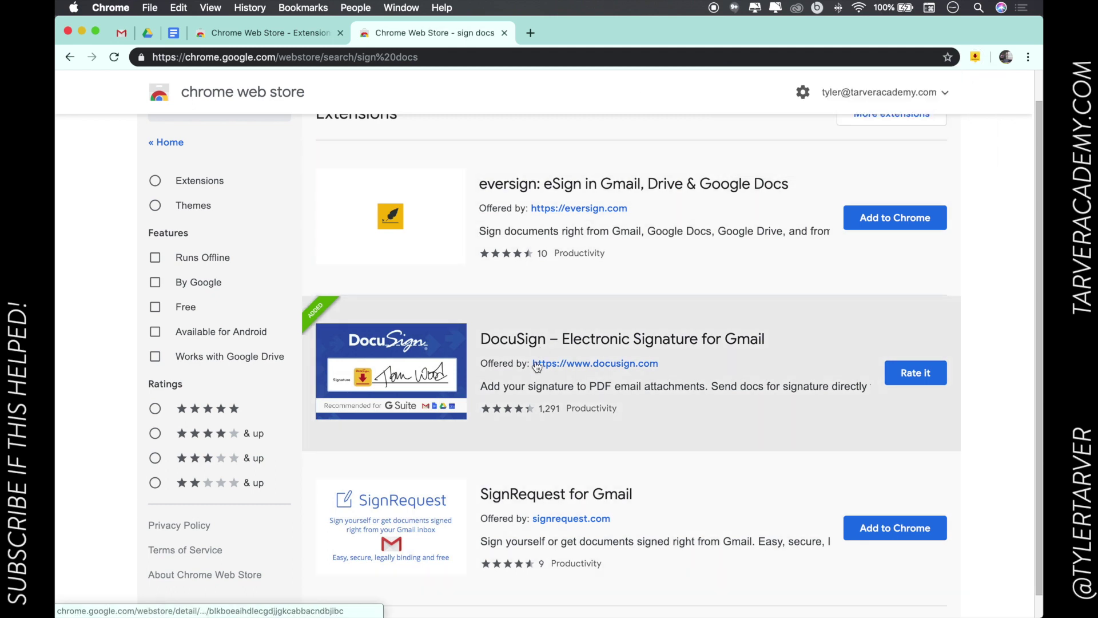
scroll(537, 366, up, 1)
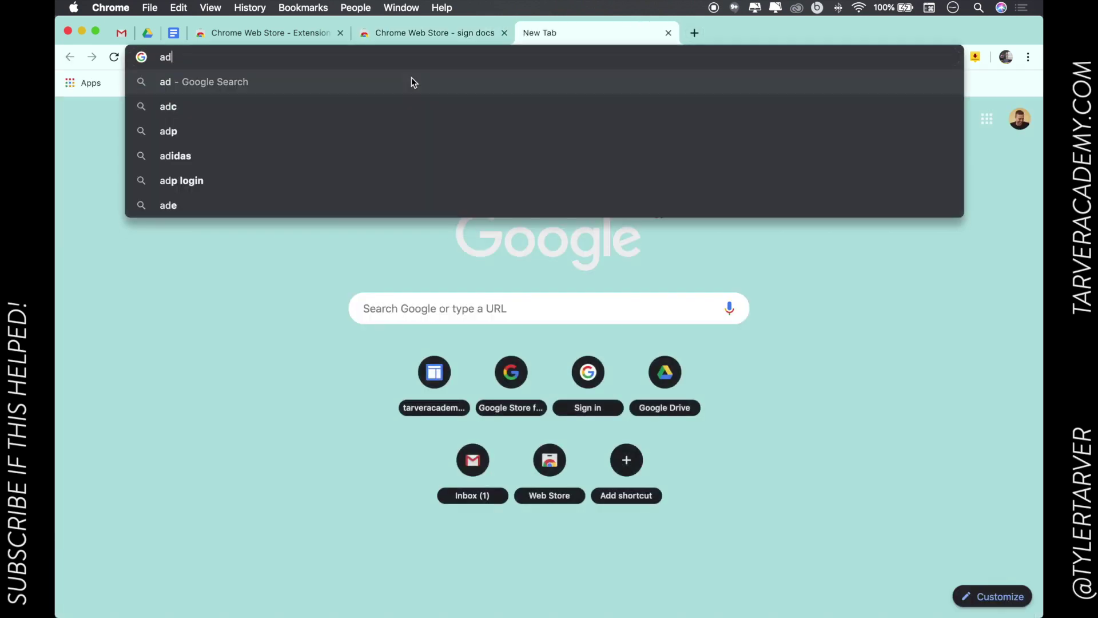
Google 'addon for signing docs in google docs' and scroll through the results.
text(don for )
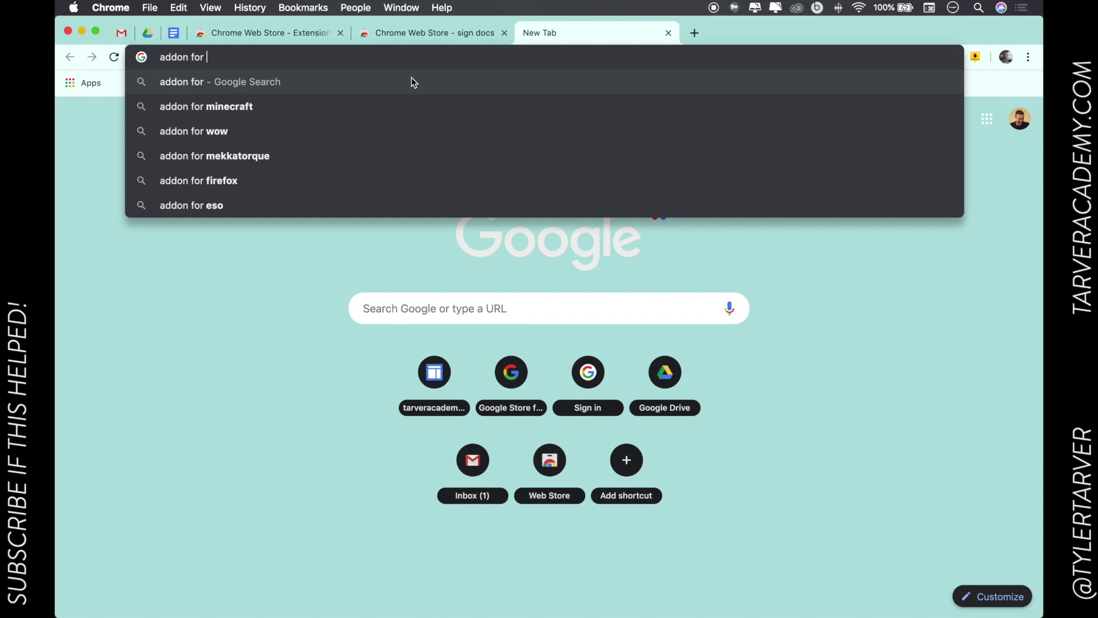
text(signing doc)
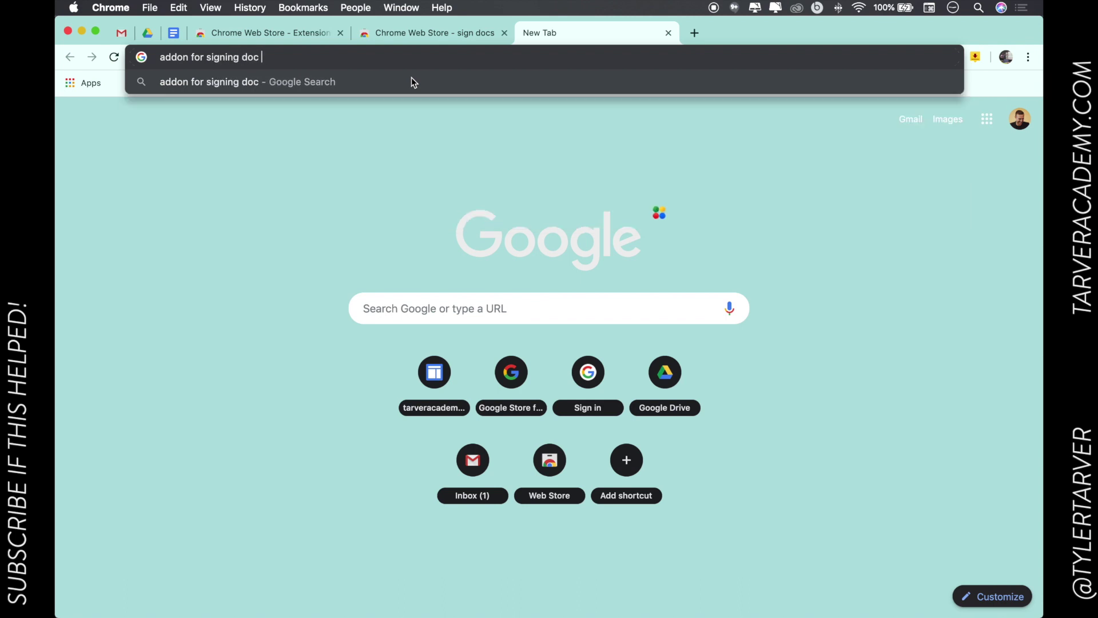
text(s in google do)
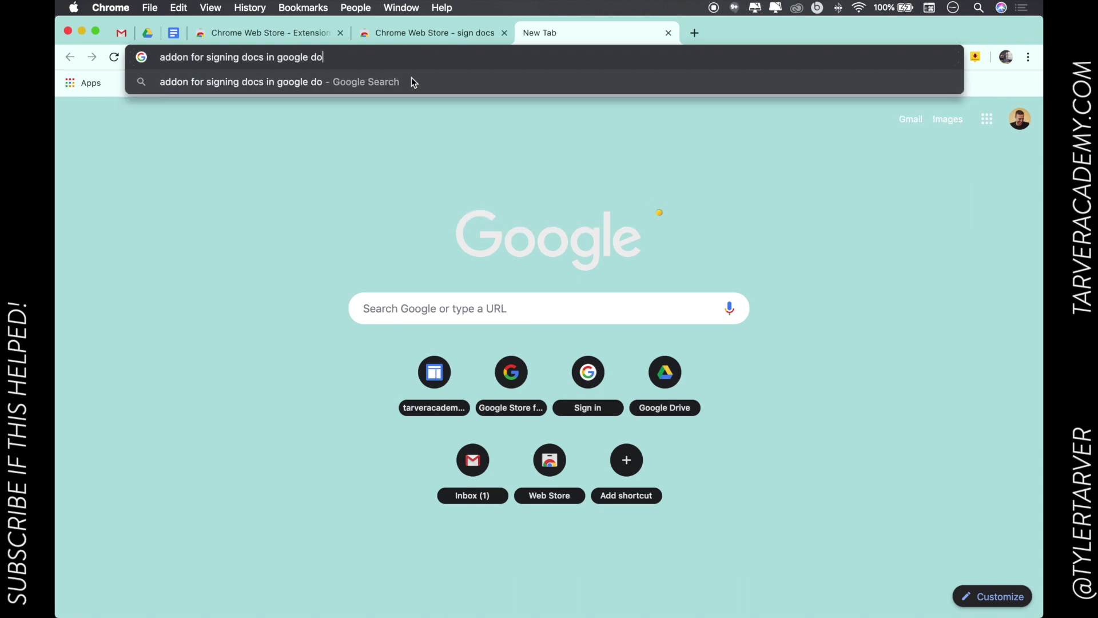
text(cs)
key(Return)
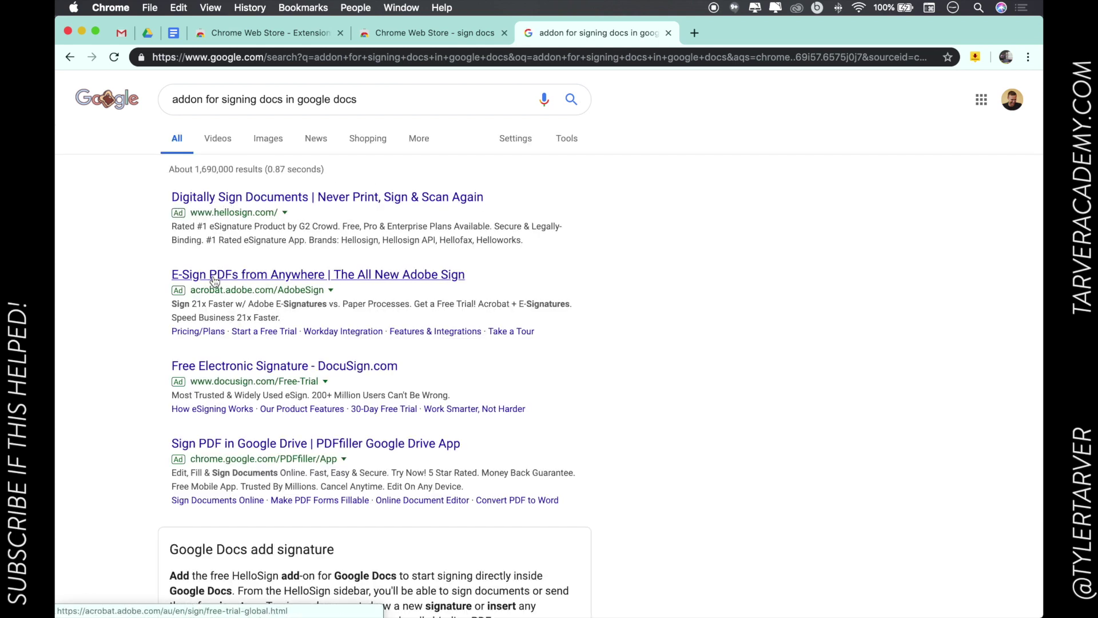
scroll(228, 423, down, 10)
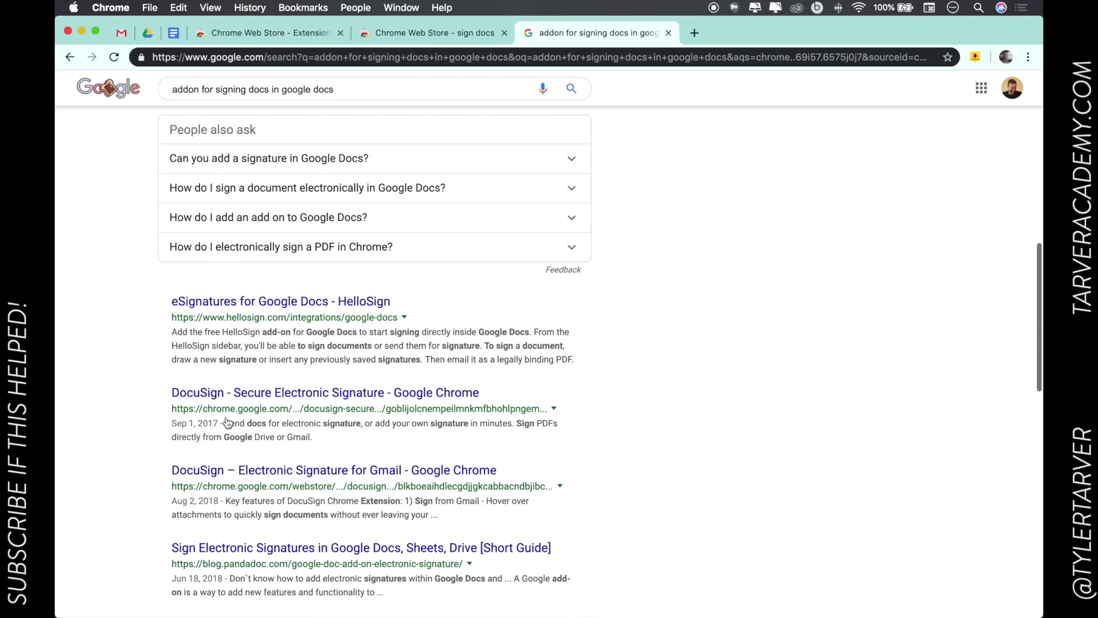